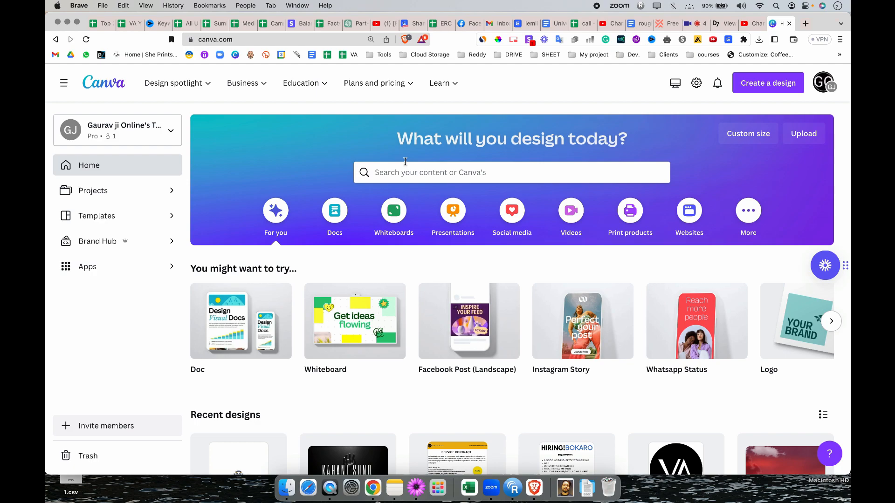
# - Create a new blank design using the standard Logo format
pyautogui.click(759, 79)
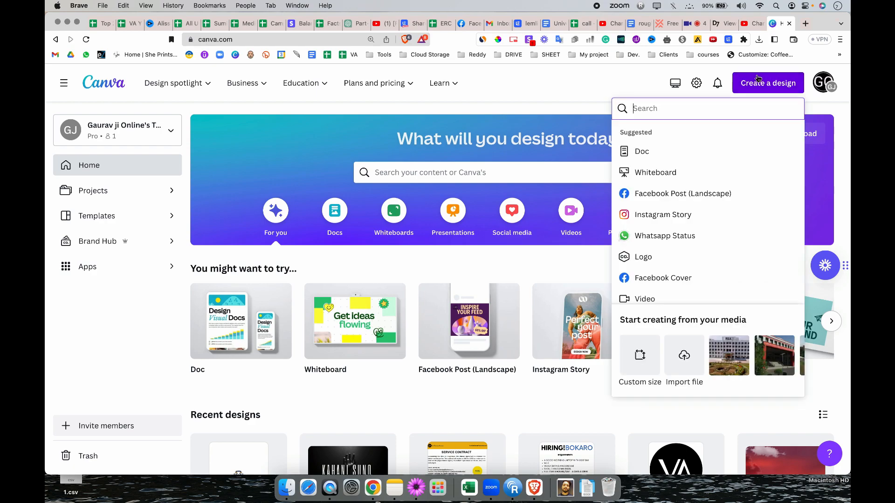
pyautogui.write('logo')
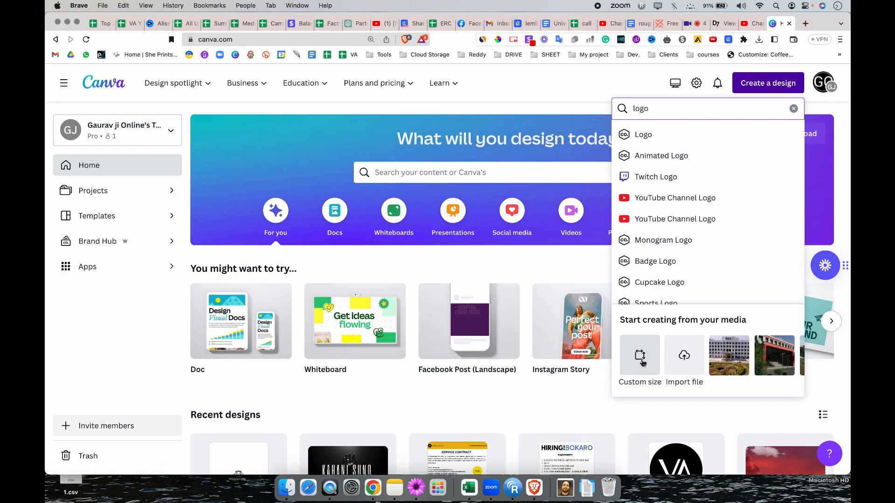
pyautogui.click(662, 135)
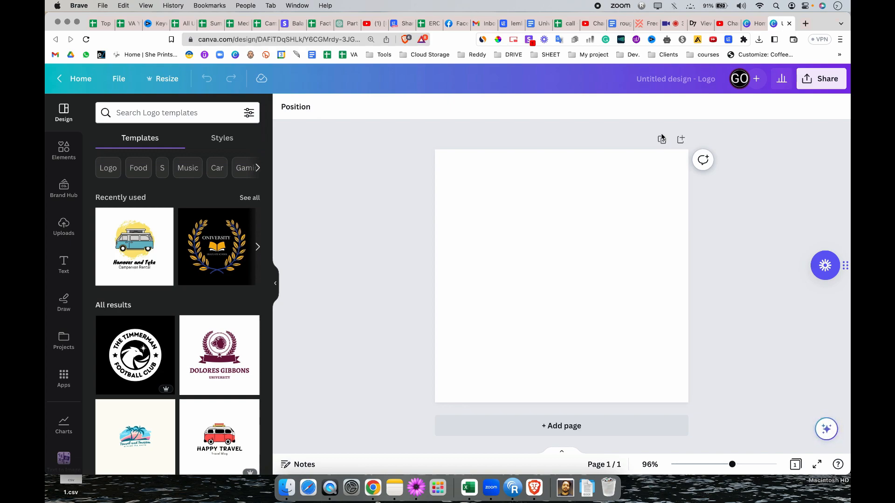
pyautogui.scroll(-10, 257, 294)
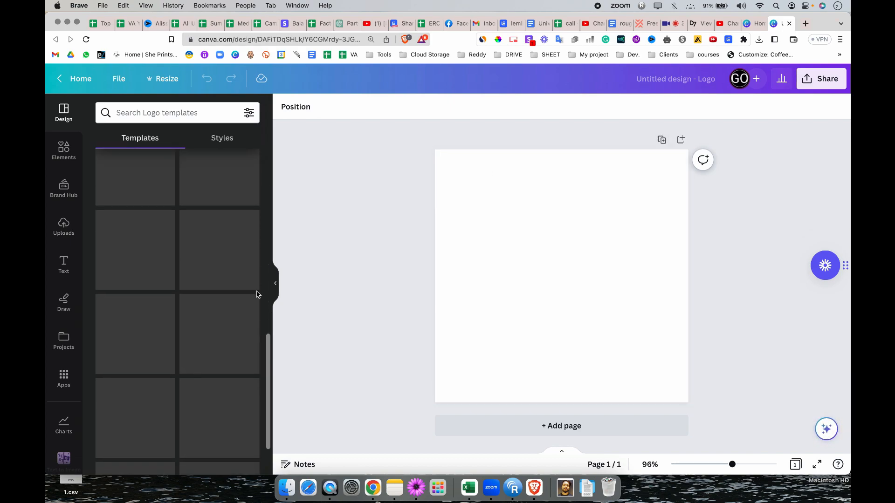
pyautogui.scroll(10, 257, 294)
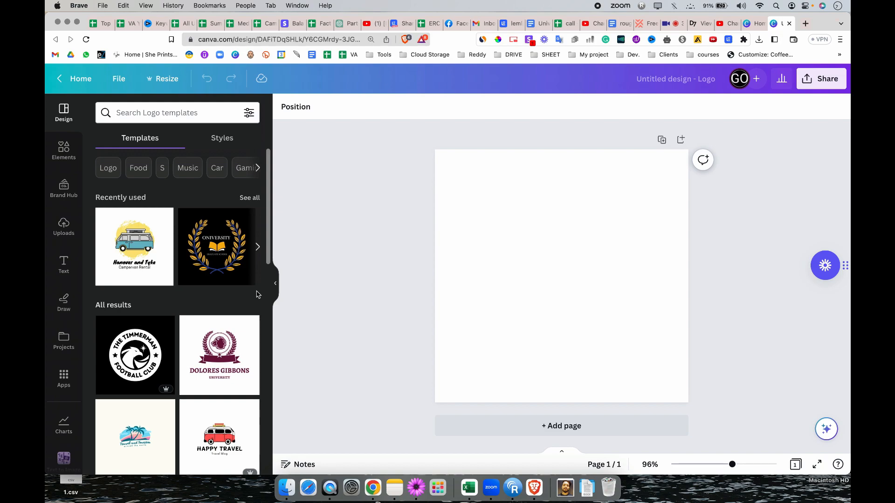
pyautogui.click(223, 138)
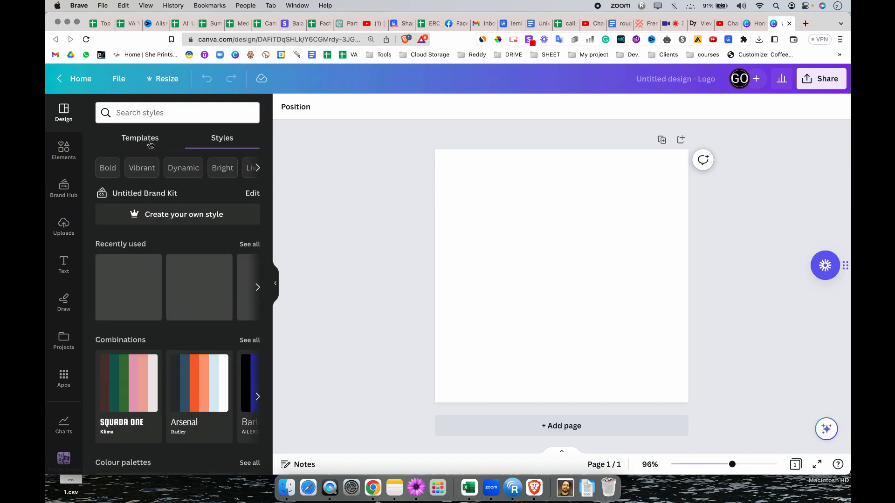
pyautogui.click(140, 138)
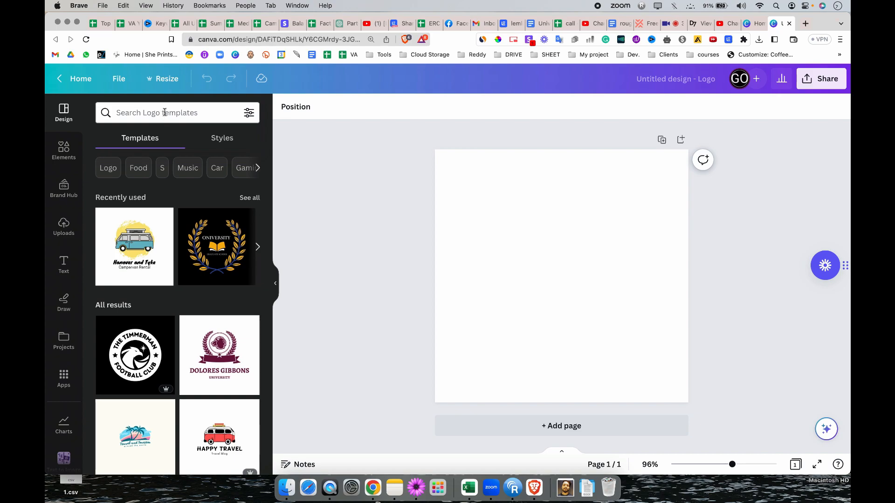
# - Search the logo templates for "bar" and apply the green cocktail sketch "Borcelle Bar & Lounge" template to the page
pyautogui.click(164, 112)
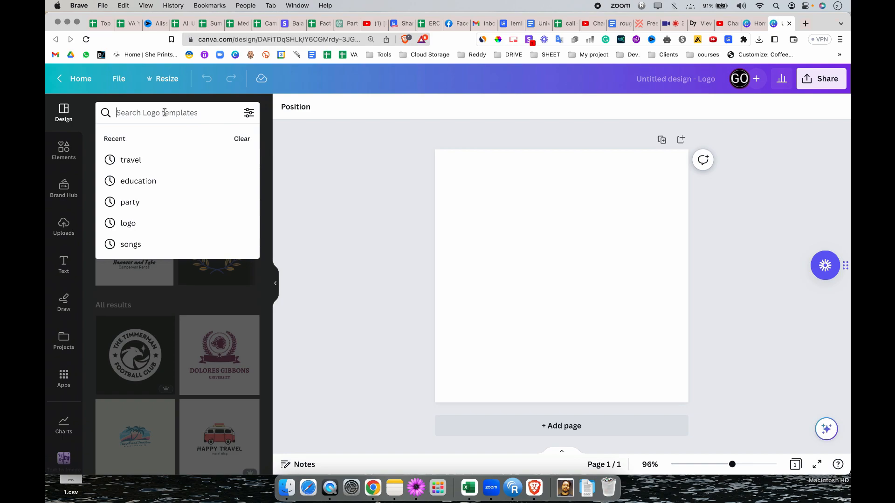
pyautogui.write('bar')
pyautogui.press('Return')
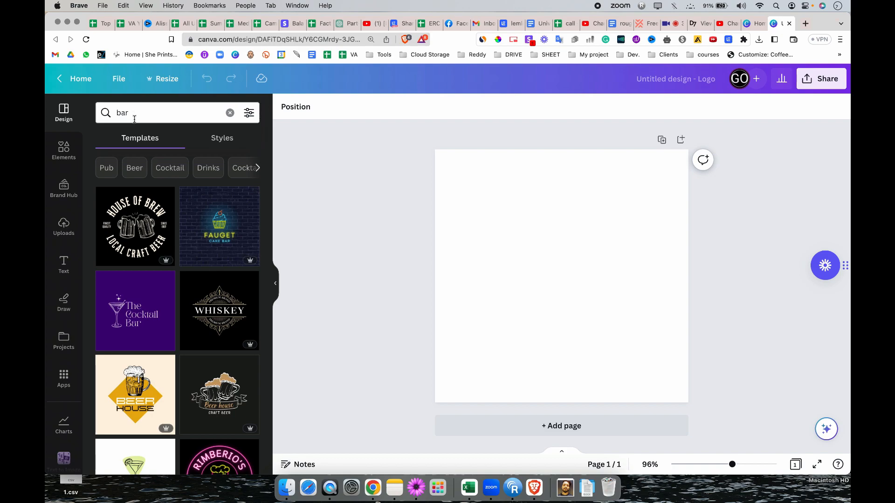
pyautogui.scroll(-3, 202, 396)
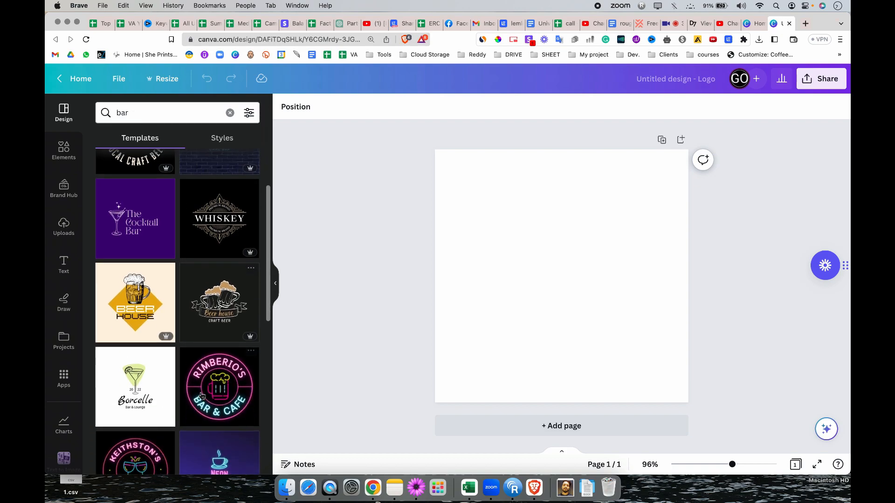
pyautogui.scroll(-2, 201, 396)
pyautogui.scroll(5, 187, 326)
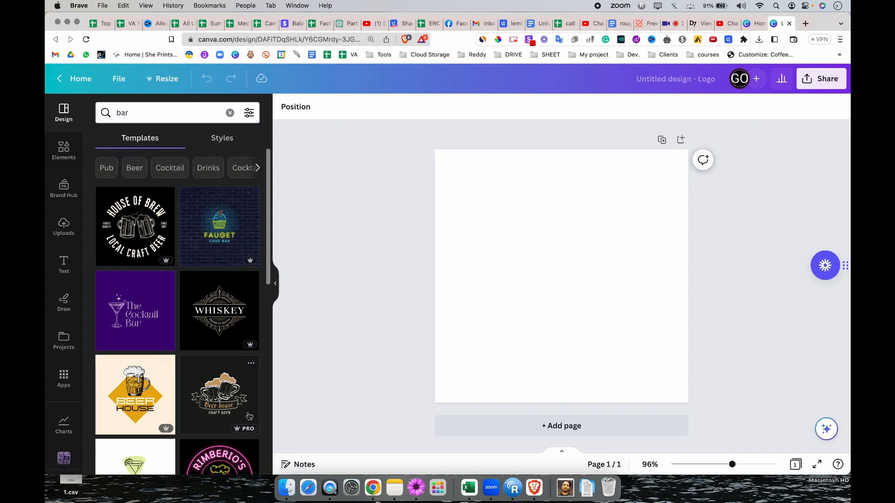
pyautogui.scroll(-5, 249, 416)
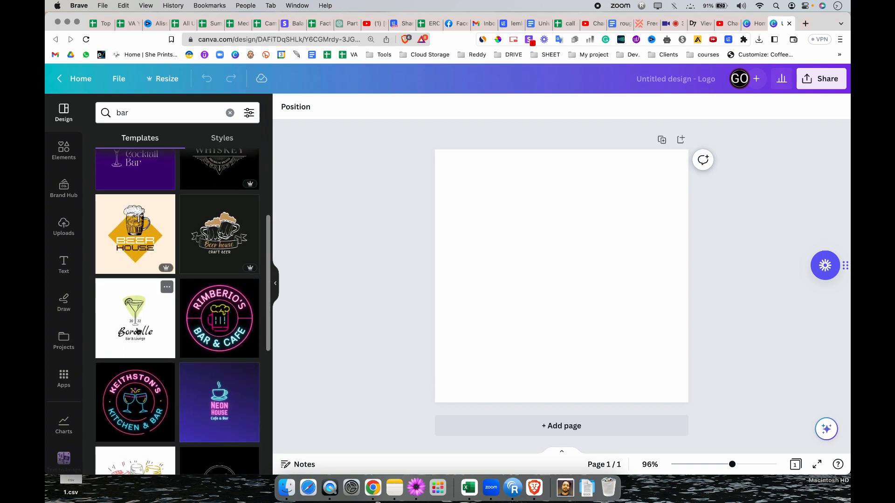
pyautogui.click(138, 332)
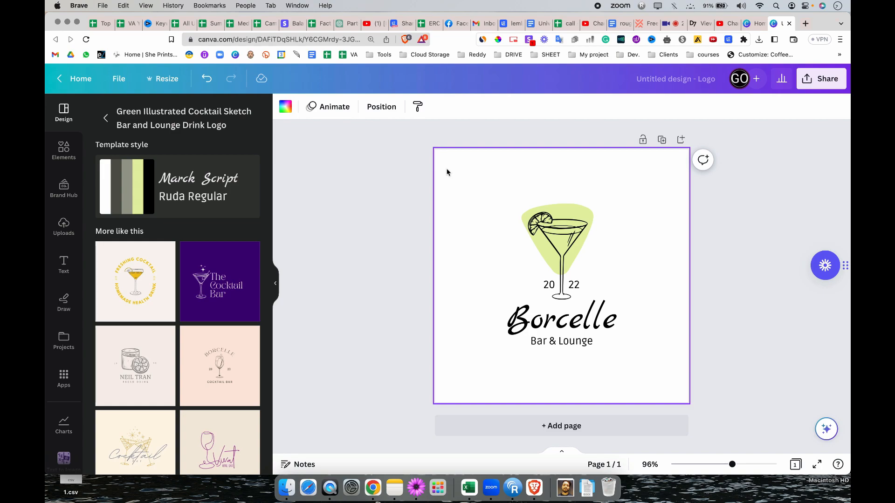
pyautogui.click(593, 225)
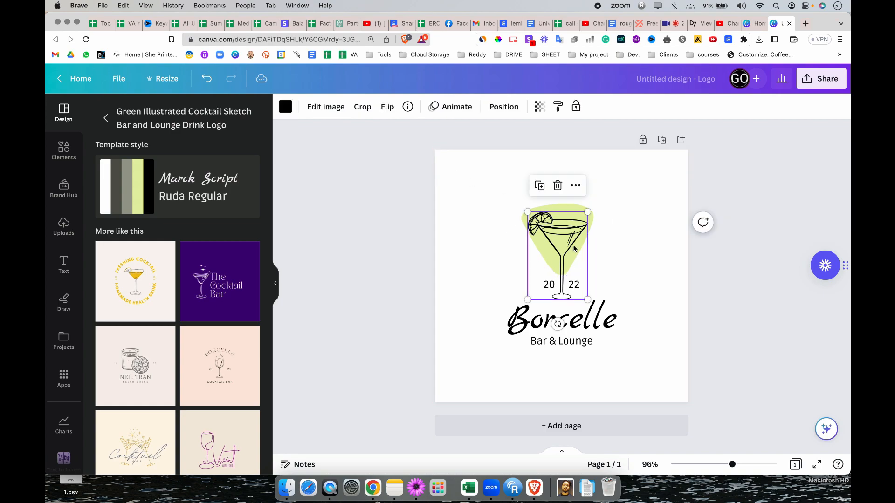
pyautogui.click(595, 224)
pyautogui.click(584, 321)
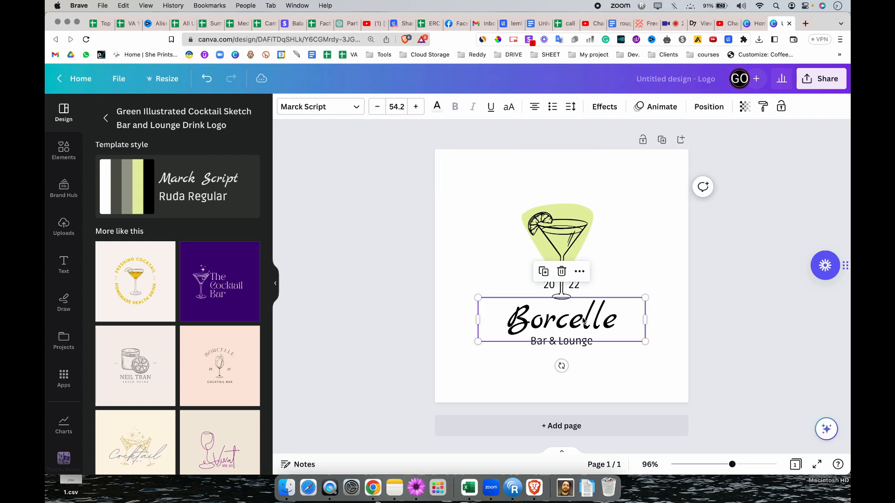
pyautogui.click(559, 343)
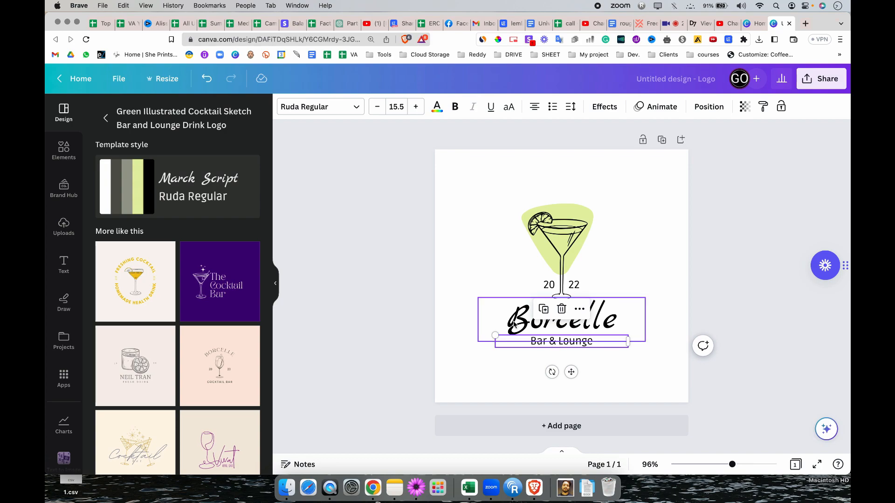
pyautogui.click(513, 321)
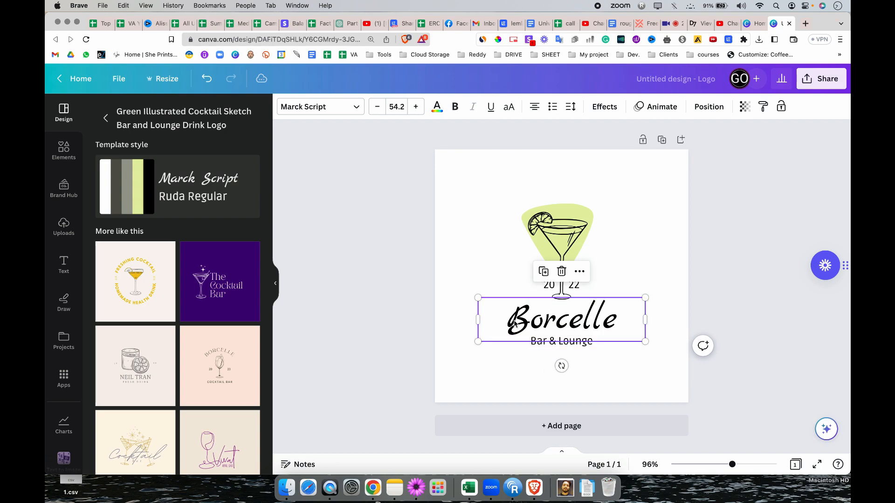
pyautogui.click(488, 276)
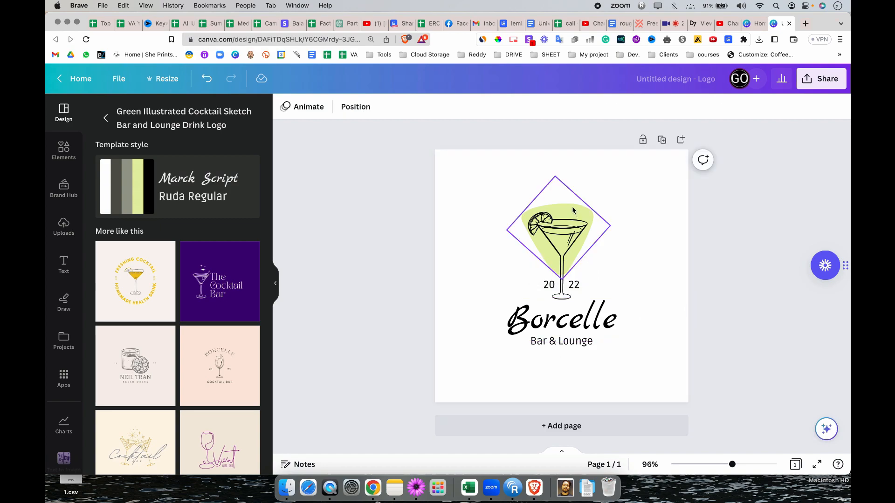
pyautogui.click(571, 239)
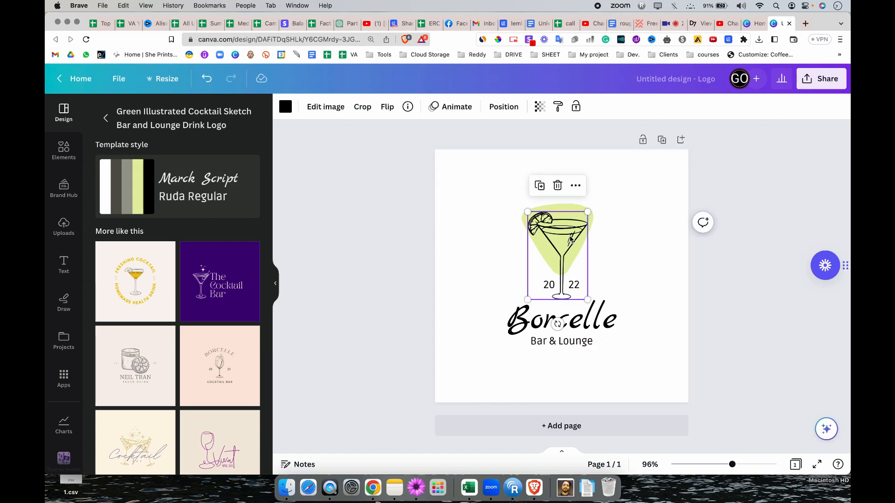
# - Delete the "20" and "22" year texts on either side of the cocktail glass stem
pyautogui.click(544, 289)
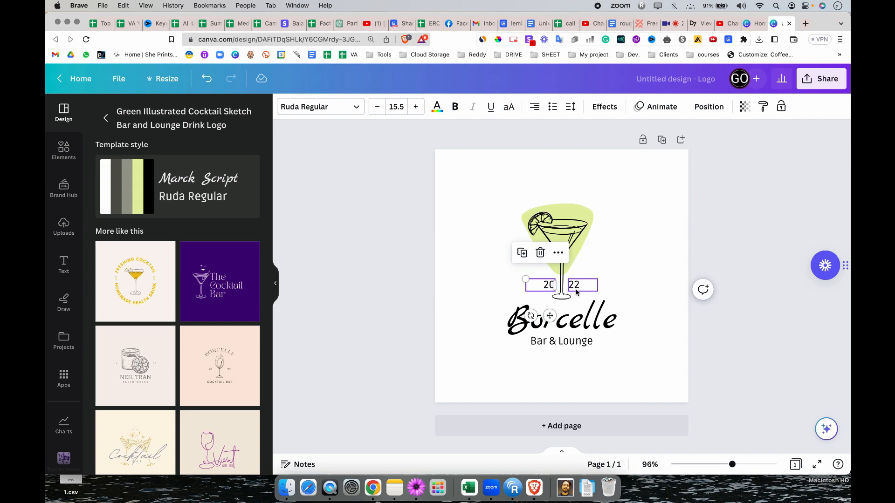
pyautogui.click(577, 292)
pyautogui.press('BackSpace')
pyautogui.click(546, 290)
pyautogui.press('BackSpace')
# - Enlarge the "Borcelle" title, centred above the tagline, and make the "Bar & Lounge" text bold
pyautogui.click(529, 315)
pyautogui.moveTo(476, 298); pyautogui.dragTo(385, 274)
pyautogui.moveTo(544, 323); pyautogui.dragTo(591, 331)
pyautogui.click(587, 344)
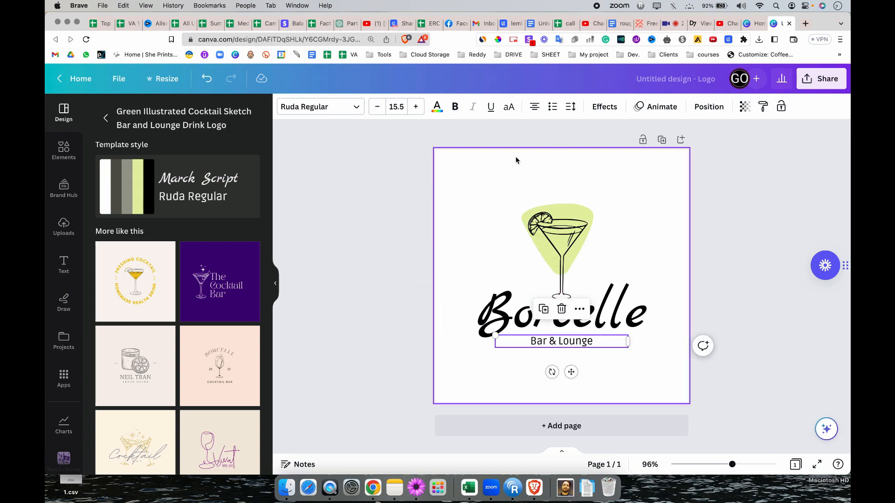
pyautogui.click(455, 106)
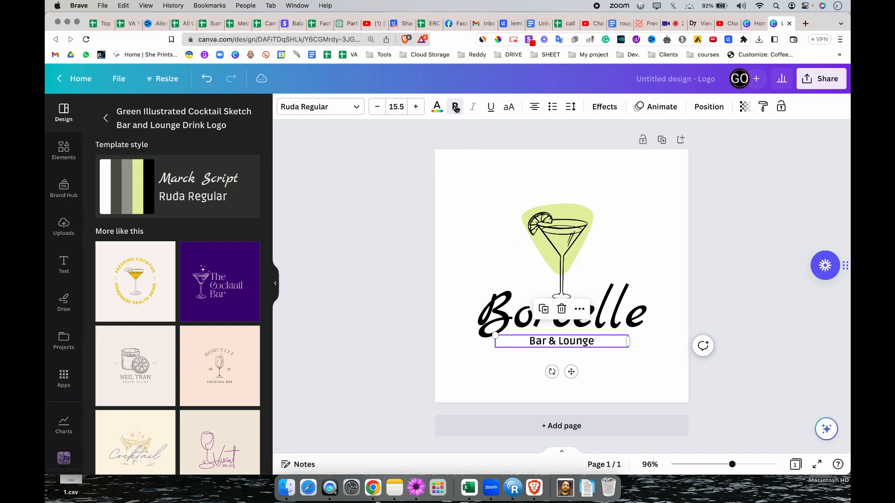
# - Delete the cocktail glass drawing from the logo and search the elements for "glass"
pyautogui.click(563, 249)
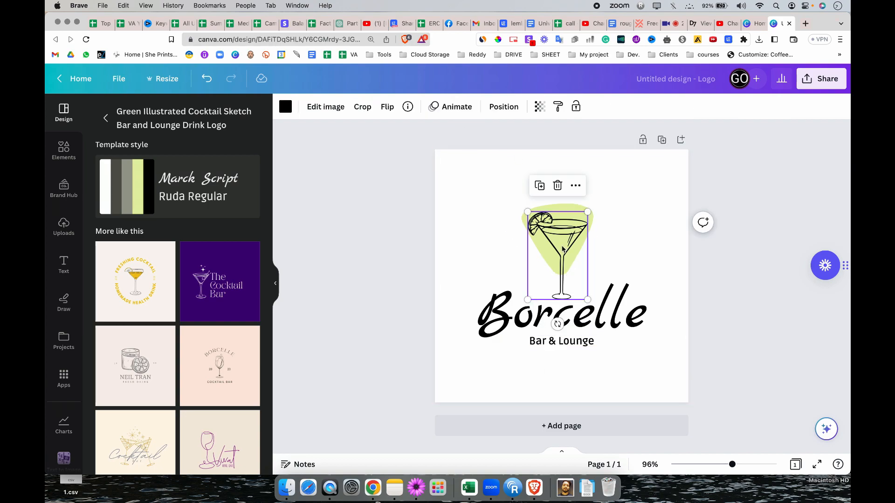
pyautogui.press('Delete')
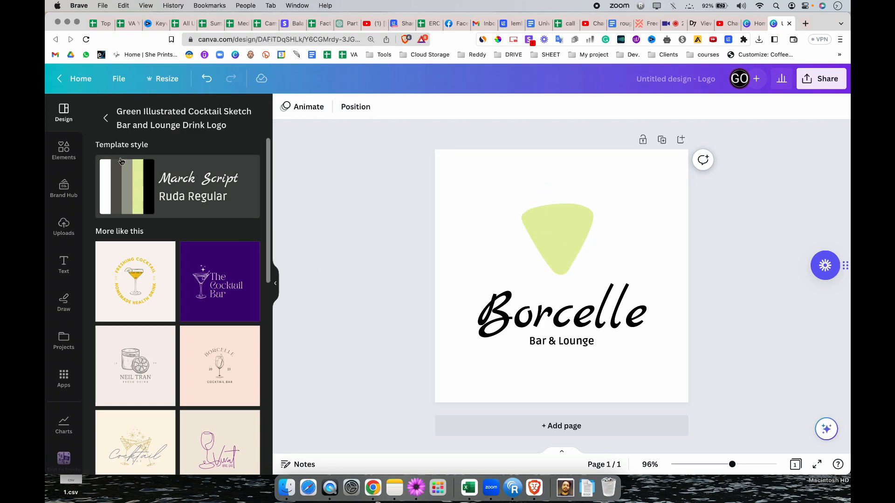
pyautogui.click(64, 149)
pyautogui.click(126, 113)
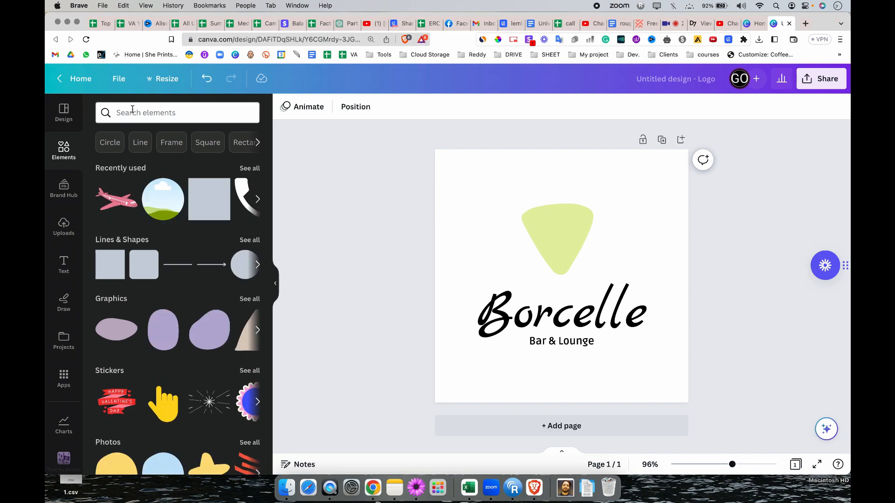
pyautogui.write('glasss')
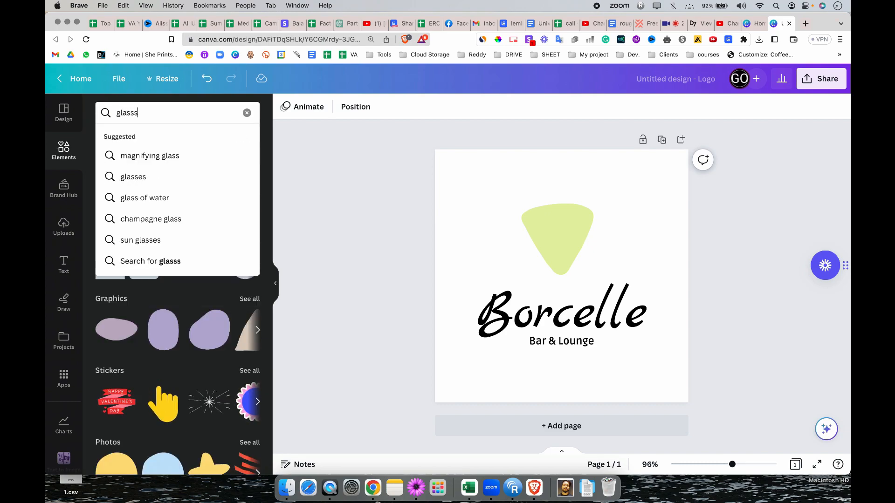
pyautogui.press('Return')
pyautogui.write('s')
pyautogui.press('BackSpace')
pyautogui.click(163, 117)
pyautogui.press('Return')
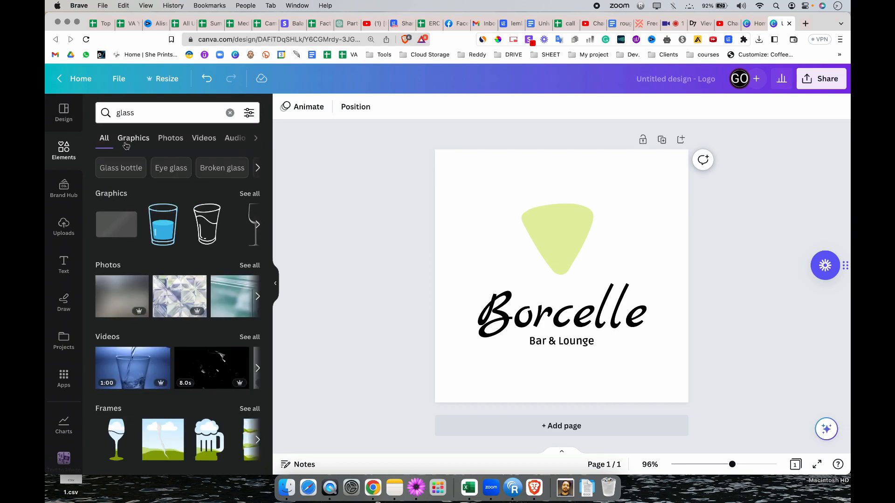
# - Add the wine glass outline from the graphics results, centre it above the "Borcelle" title, and remove the green shape behind it
pyautogui.click(134, 138)
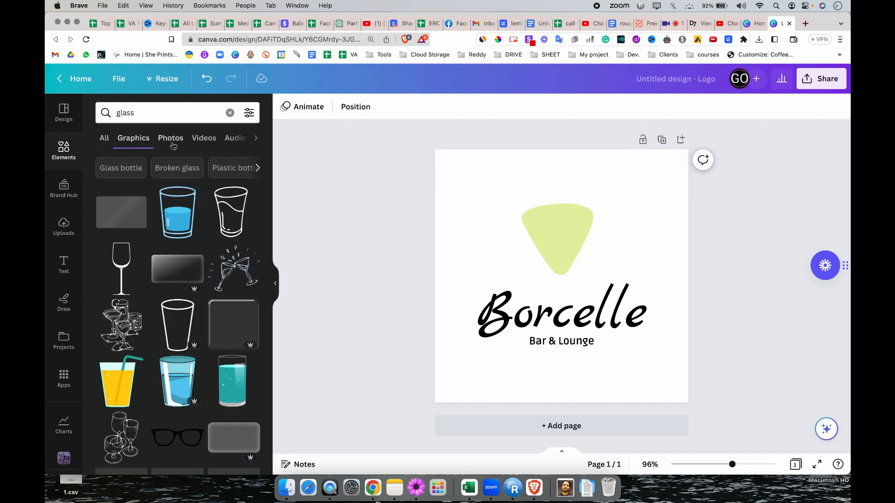
pyautogui.click(171, 138)
pyautogui.click(203, 138)
pyautogui.click(237, 139)
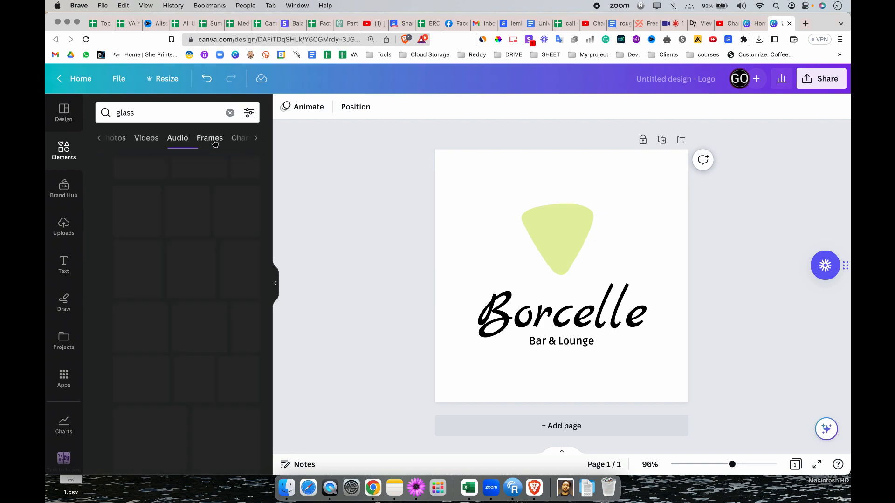
pyautogui.hscroll(-3, 148, 142)
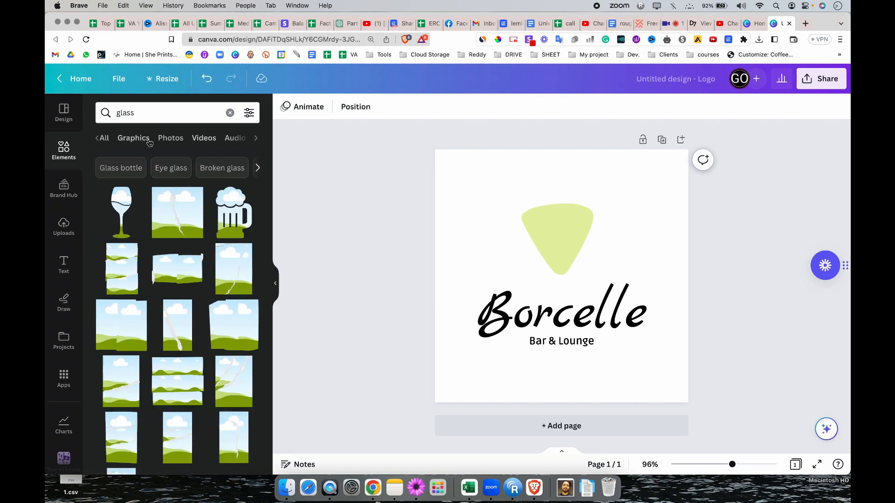
pyautogui.click(138, 142)
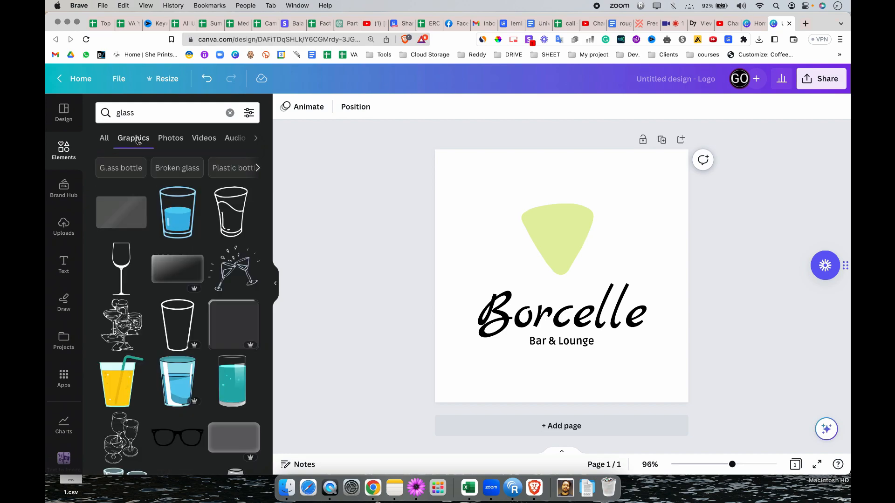
pyautogui.click(116, 272)
pyautogui.moveTo(561, 278); pyautogui.dragTo(560, 253)
pyautogui.click(765, 297)
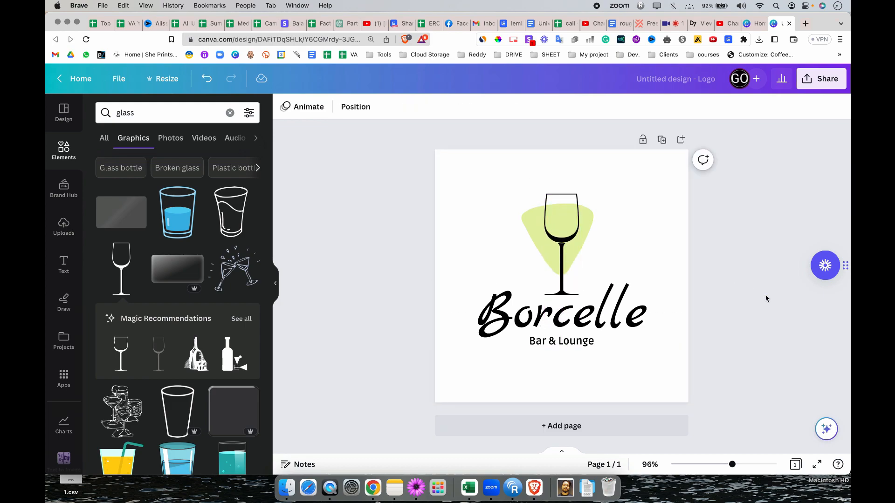
pyautogui.moveTo(513, 234); pyautogui.dragTo(289, 342)
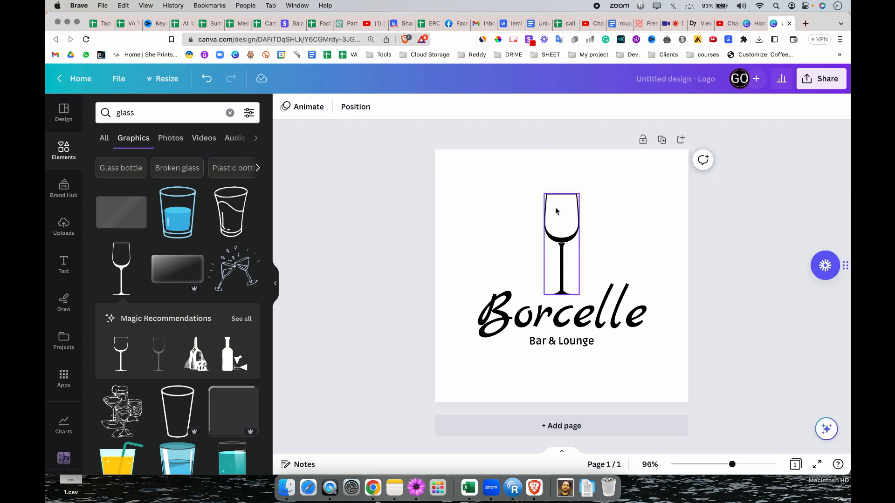
# - Download the logo as a PNG, save it as "Untitled design.png", and dismiss the download notice
pyautogui.click(830, 88)
pyautogui.click(667, 348)
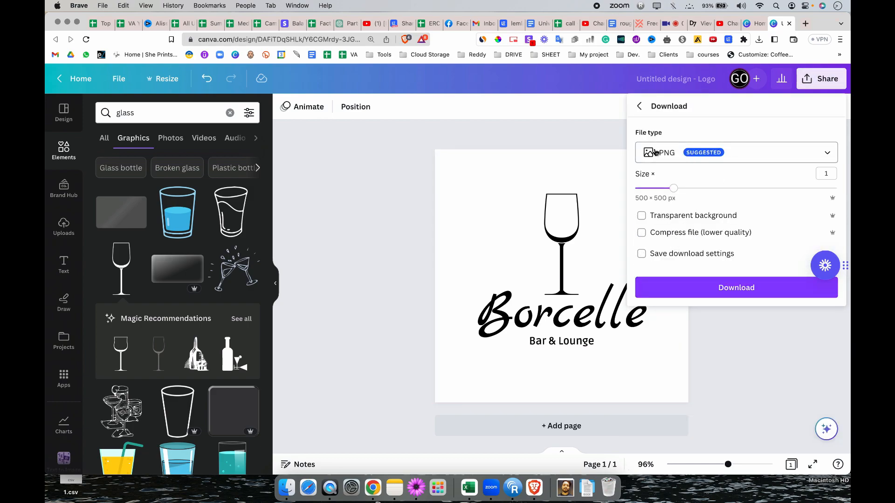
pyautogui.click(676, 155)
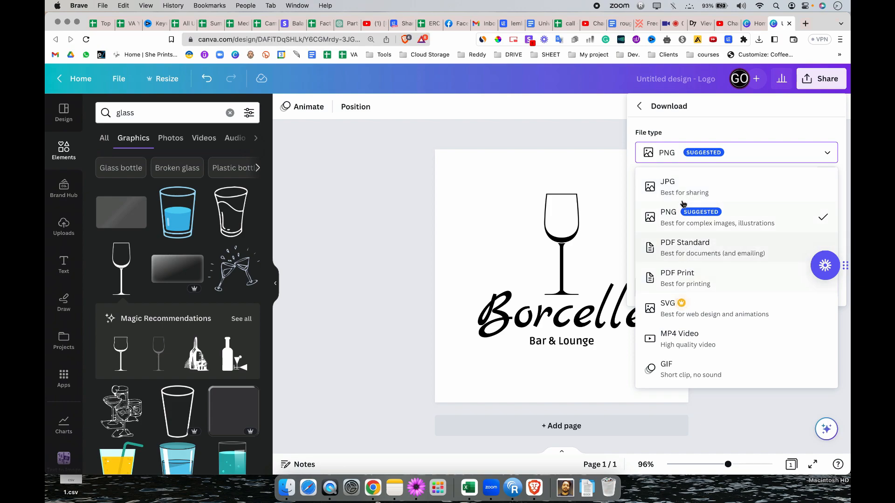
pyautogui.click(730, 141)
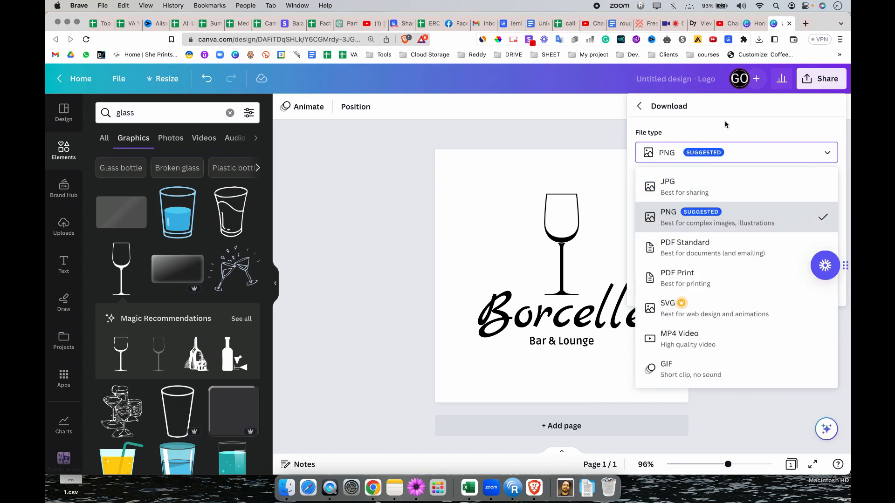
pyautogui.click(685, 220)
pyautogui.click(712, 289)
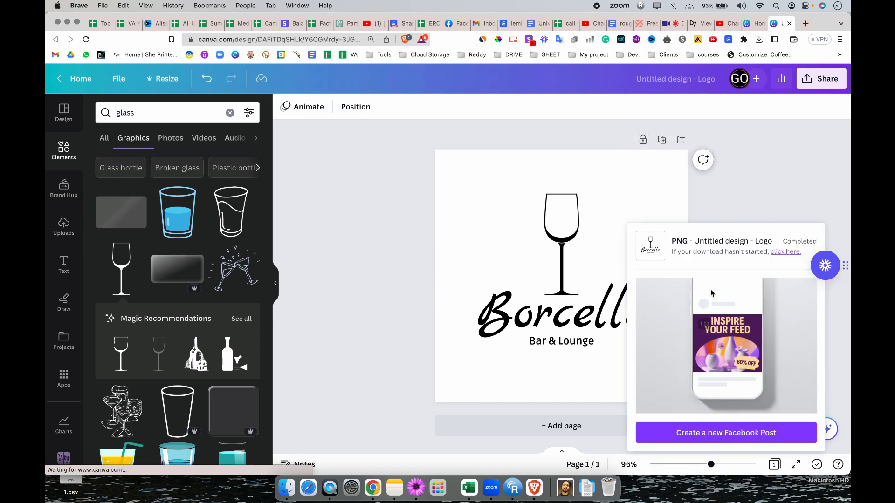
pyautogui.press('Return')
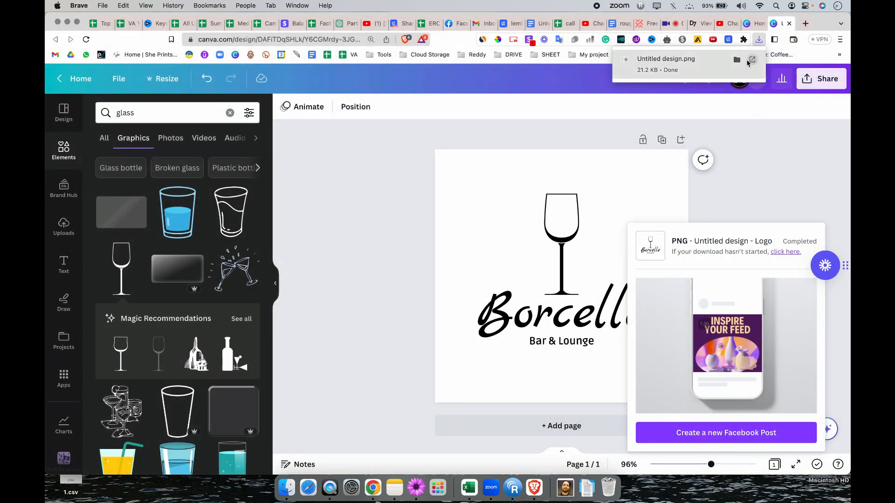
pyautogui.click(757, 214)
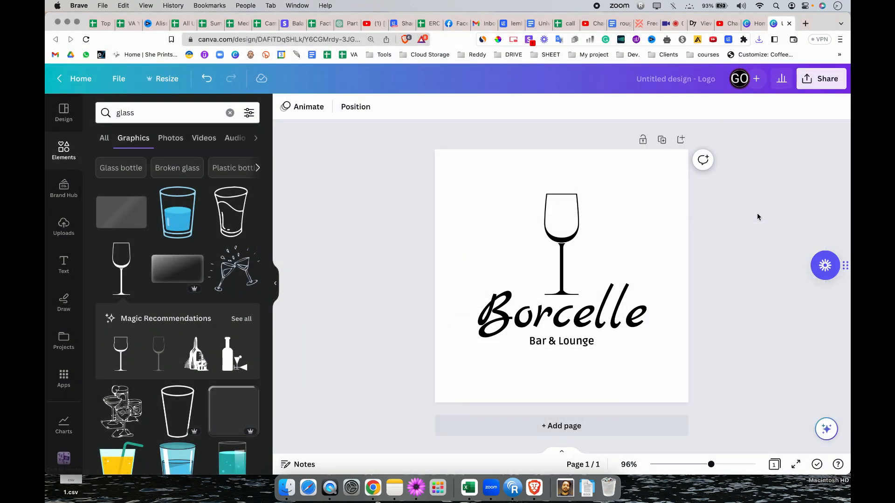